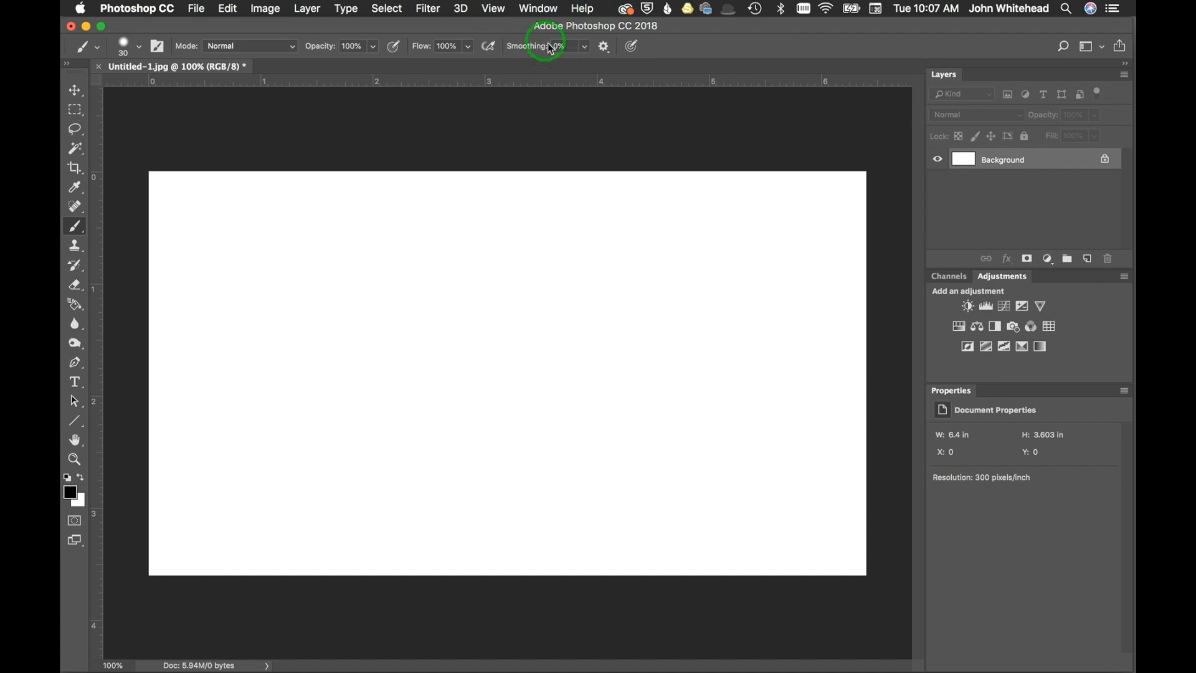
Paint a closed freehand outline in the middle of the canvas with 0% brush smoothing, and undo it.
mouse_move(426, 309)
left_mouse_down()
mouse_move(507, 290)
mouse_move(575, 360)
mouse_move(569, 447)
mouse_move(518, 478)
mouse_move(452, 455)
mouse_move(437, 410)
mouse_move(447, 365)
mouse_move(417, 361)
mouse_move(383, 386)
mouse_move(356, 371)
mouse_move(384, 308)
mouse_move(432, 313)
left_mouse_up()
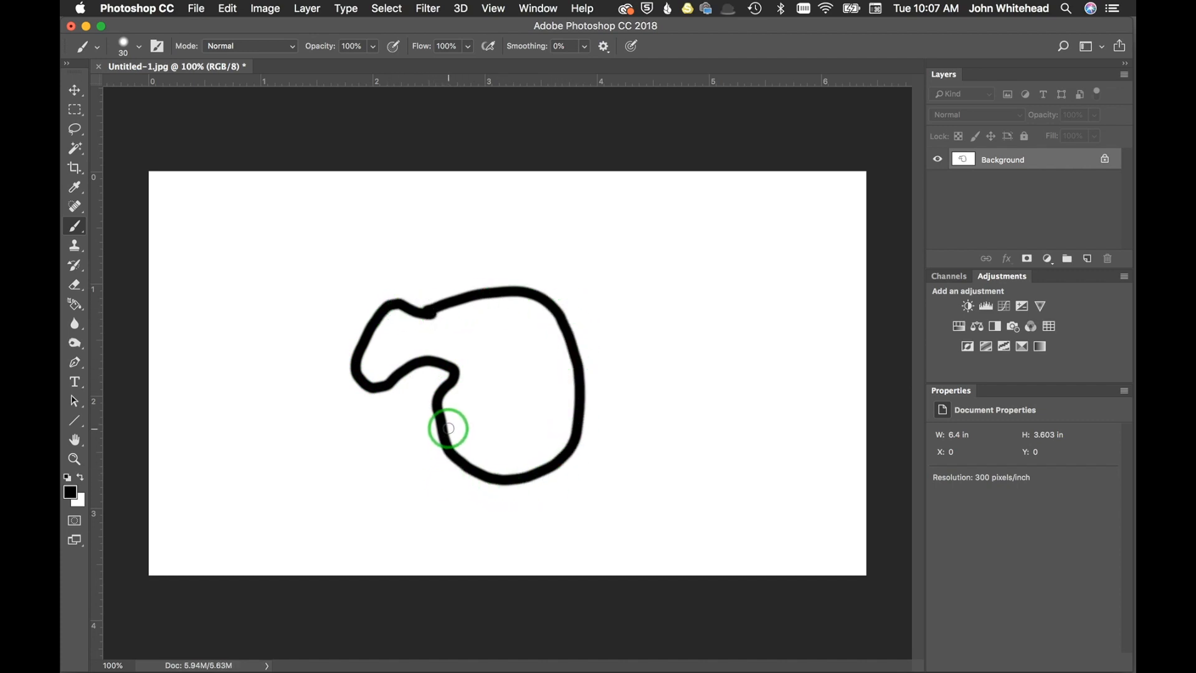
key("super+z")
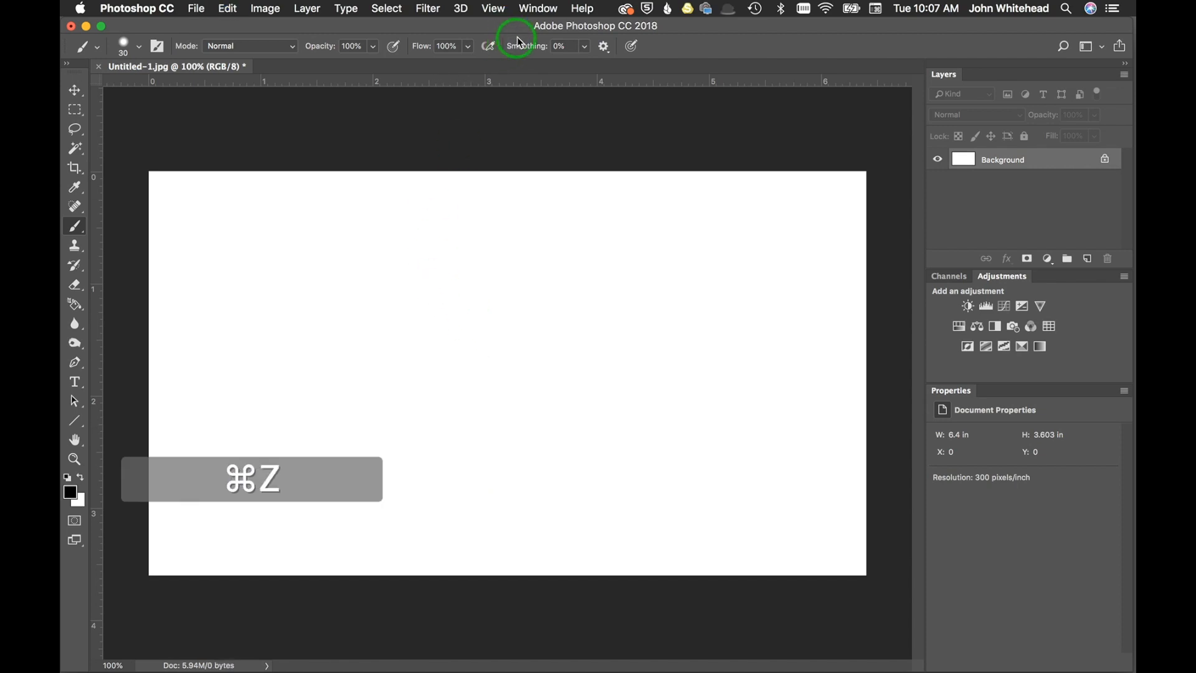
Set the brush smoothing to 95% and try two freehand curved strokes on the canvas, undoing each one.
left_click_drag(521, 42, 745, 49)
mouse_move(439, 272)
left_mouse_down()
mouse_move(547, 269)
mouse_move(633, 347)
mouse_move(608, 502)
mouse_move(553, 542)
mouse_move(475, 552)
mouse_move(395, 507)
mouse_move(373, 416)
left_mouse_up()
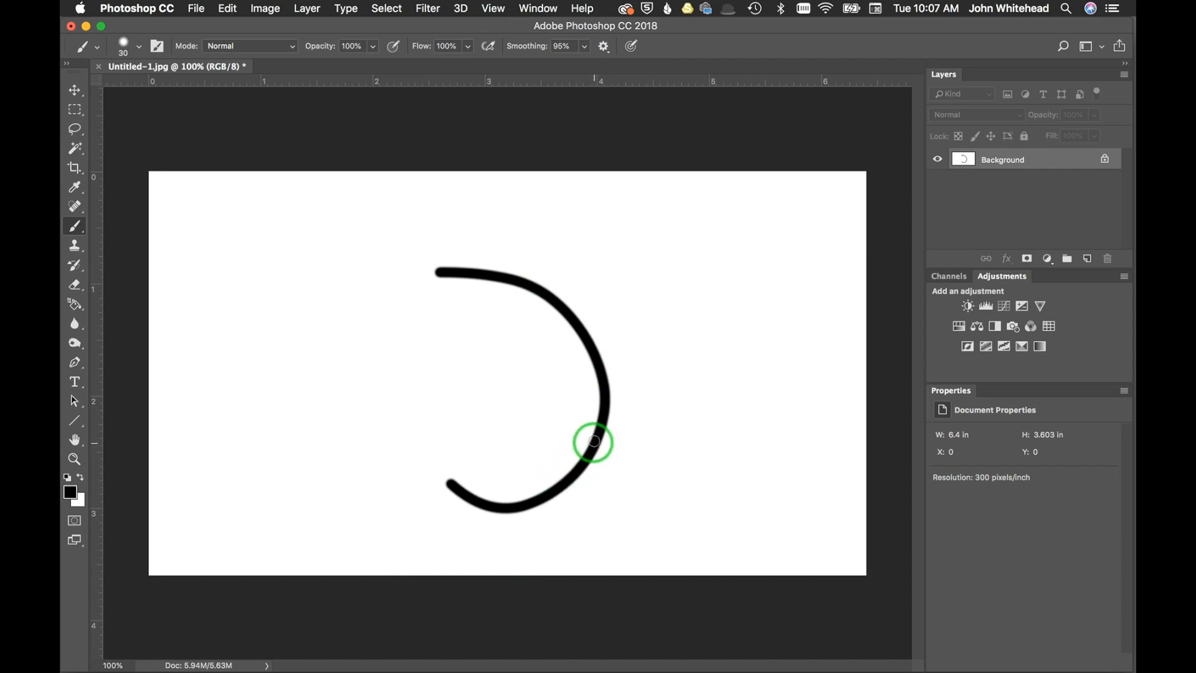
key("super+z")
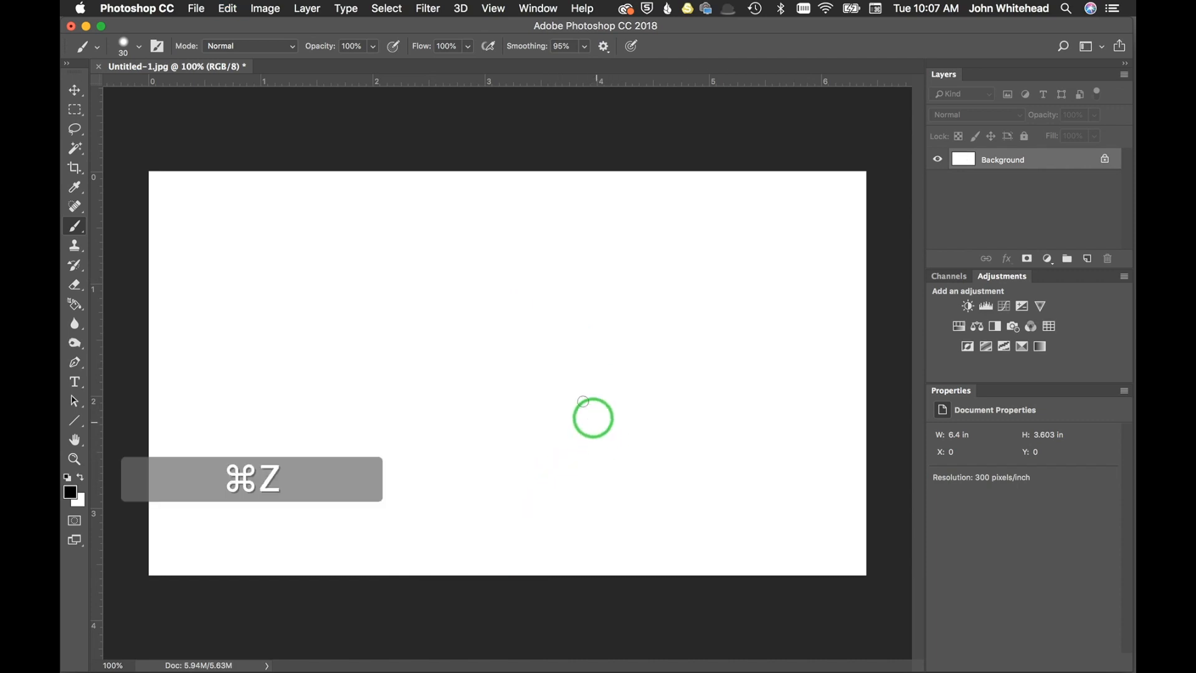
mouse_move(516, 336)
left_mouse_down()
mouse_move(430, 342)
mouse_move(412, 394)
mouse_move(420, 452)
mouse_move(496, 491)
mouse_move(566, 487)
mouse_move(633, 443)
mouse_move(656, 392)
mouse_move(653, 334)
mouse_move(593, 284)
mouse_move(507, 267)
mouse_move(450, 275)
mouse_move(392, 322)
mouse_move(357, 357)
mouse_move(331, 435)
mouse_move(369, 496)
mouse_move(424, 523)
mouse_move(521, 529)
left_mouse_up()
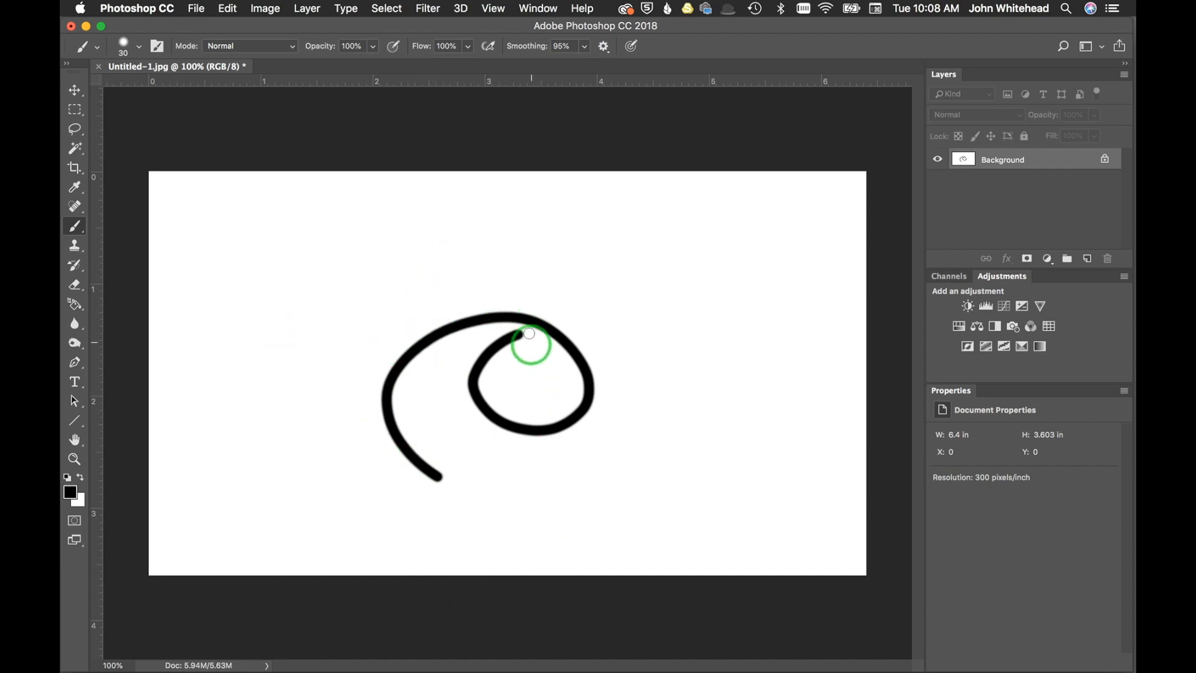
key("super+z")
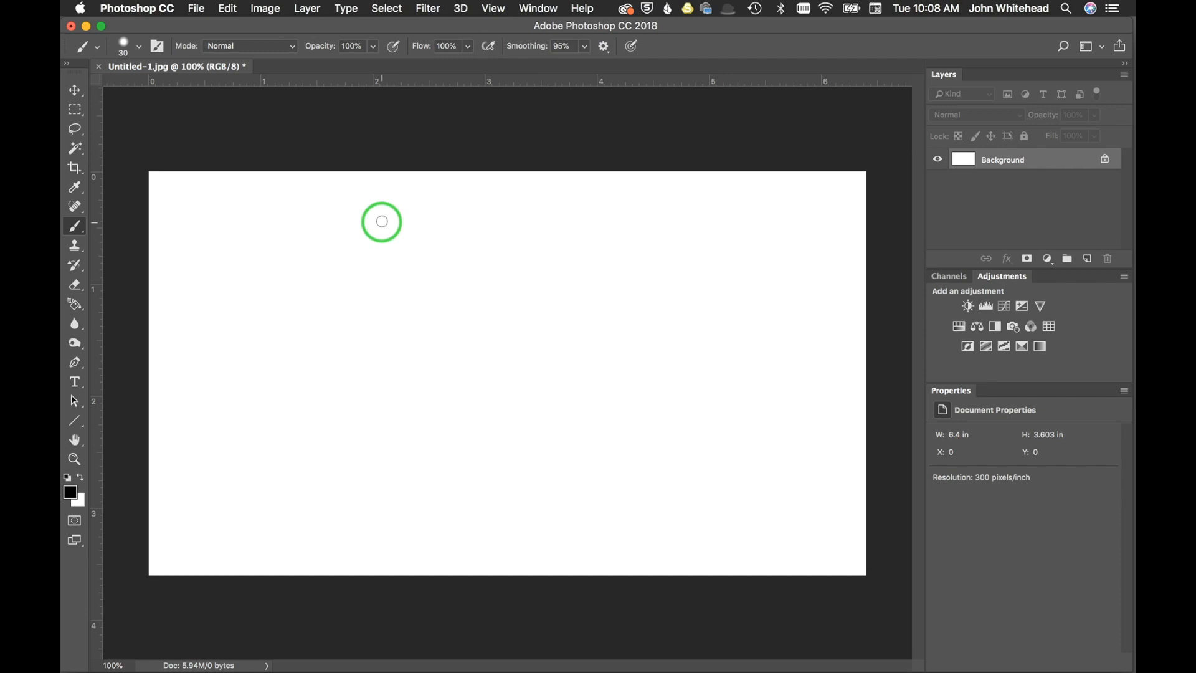
Turn on Pulled String Mode for brush smoothing and paint an angled stroke from the canvas centre toward its lower left.
left_click(604, 47)
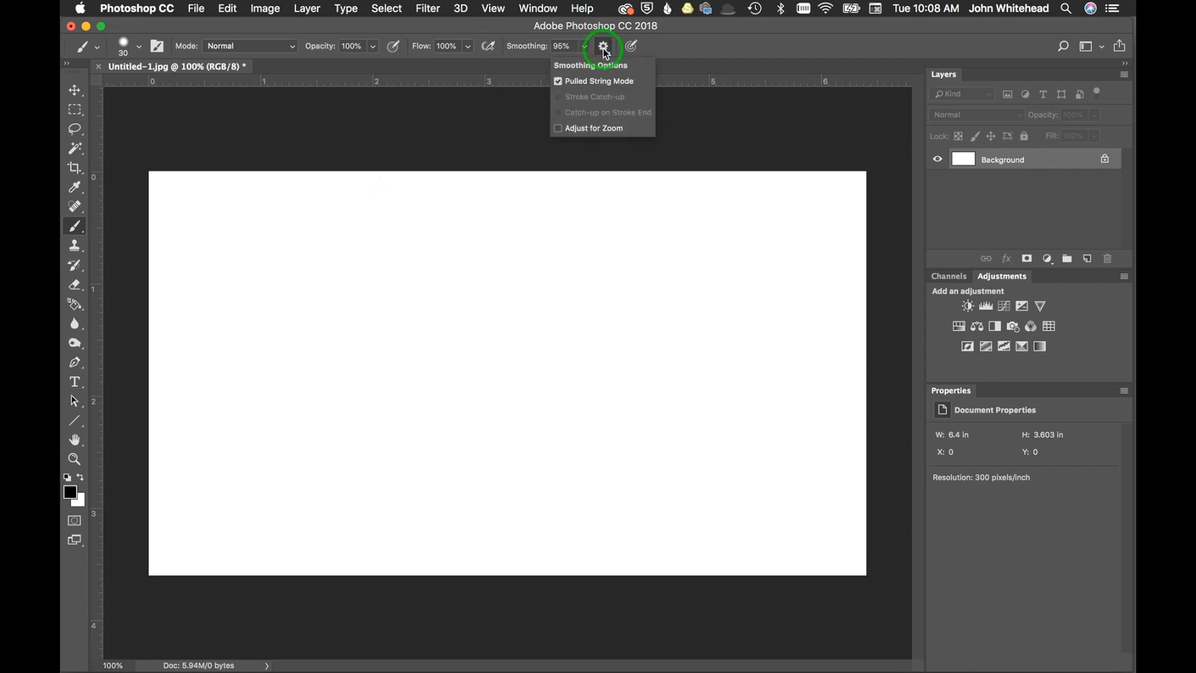
left_click(559, 82)
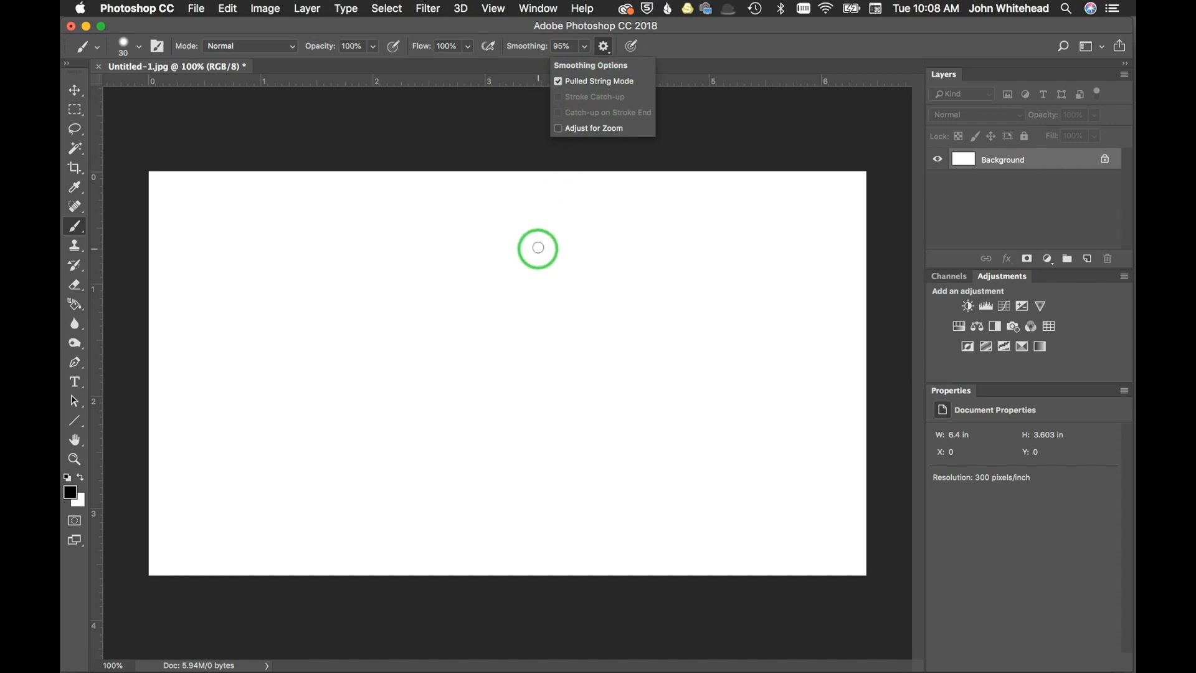
left_click(506, 333)
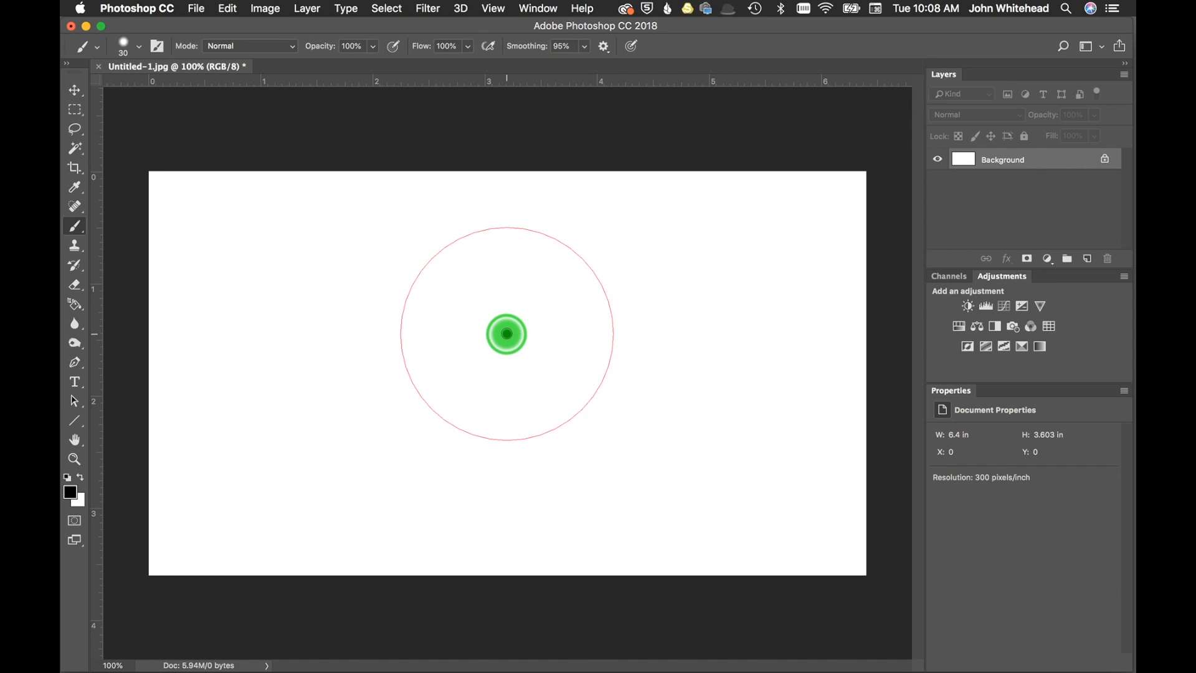
mouse_move(506, 334)
left_mouse_down()
mouse_move(444, 342)
mouse_move(500, 262)
mouse_move(541, 281)
mouse_move(554, 339)
mouse_move(543, 378)
mouse_move(504, 412)
mouse_move(461, 395)
mouse_move(448, 328)
mouse_move(460, 304)
mouse_move(437, 332)
left_mouse_up()
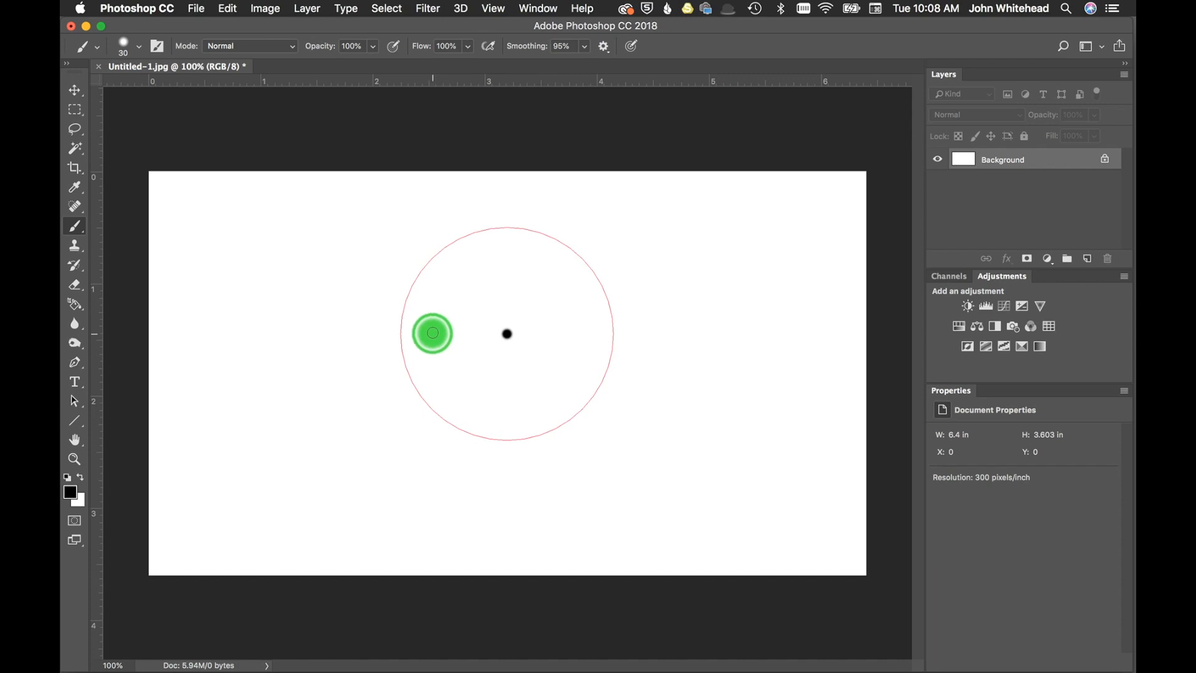
mouse_move(432, 333)
left_mouse_down()
mouse_move(308, 348)
mouse_move(352, 338)
mouse_move(356, 367)
mouse_move(363, 356)
mouse_move(354, 461)
mouse_move(323, 531)
left_mouse_up()
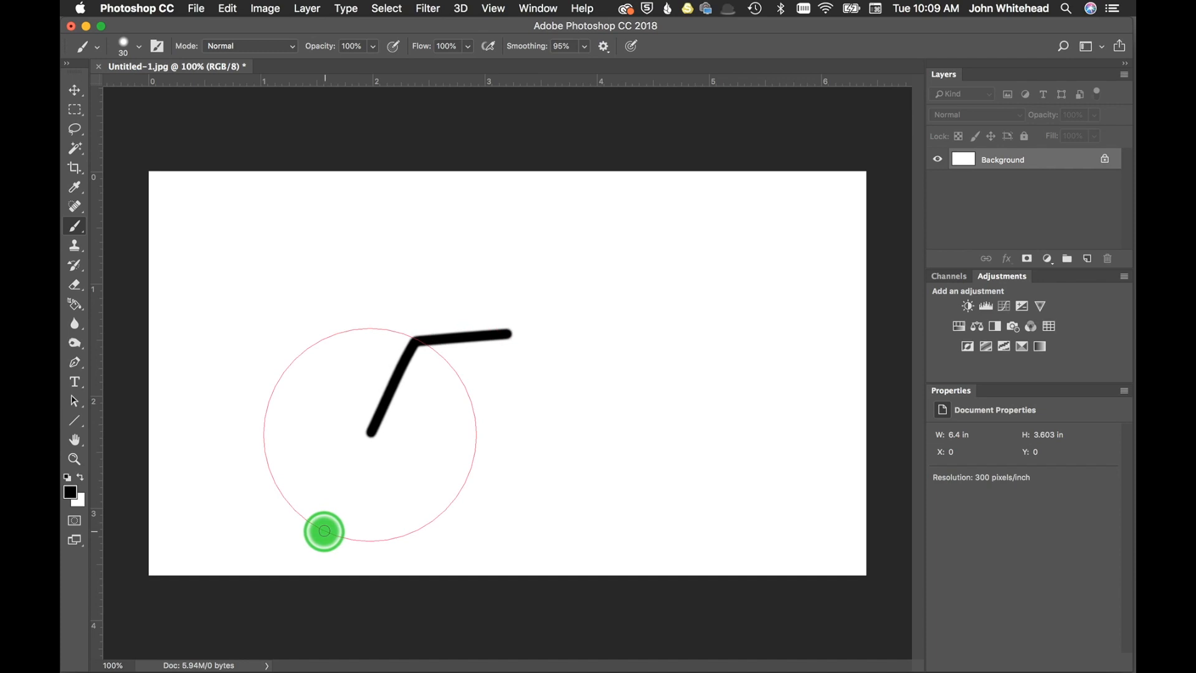
left_click_drag(324, 530, 308, 562)
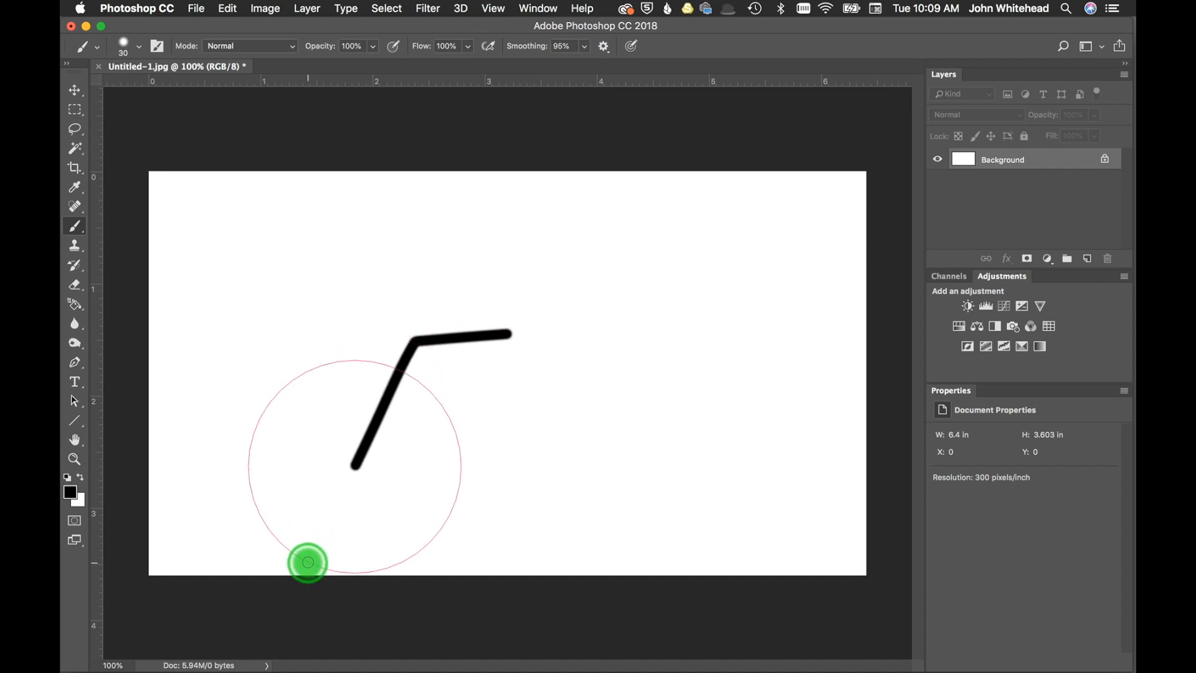
left_click_drag(307, 563, 338, 489)
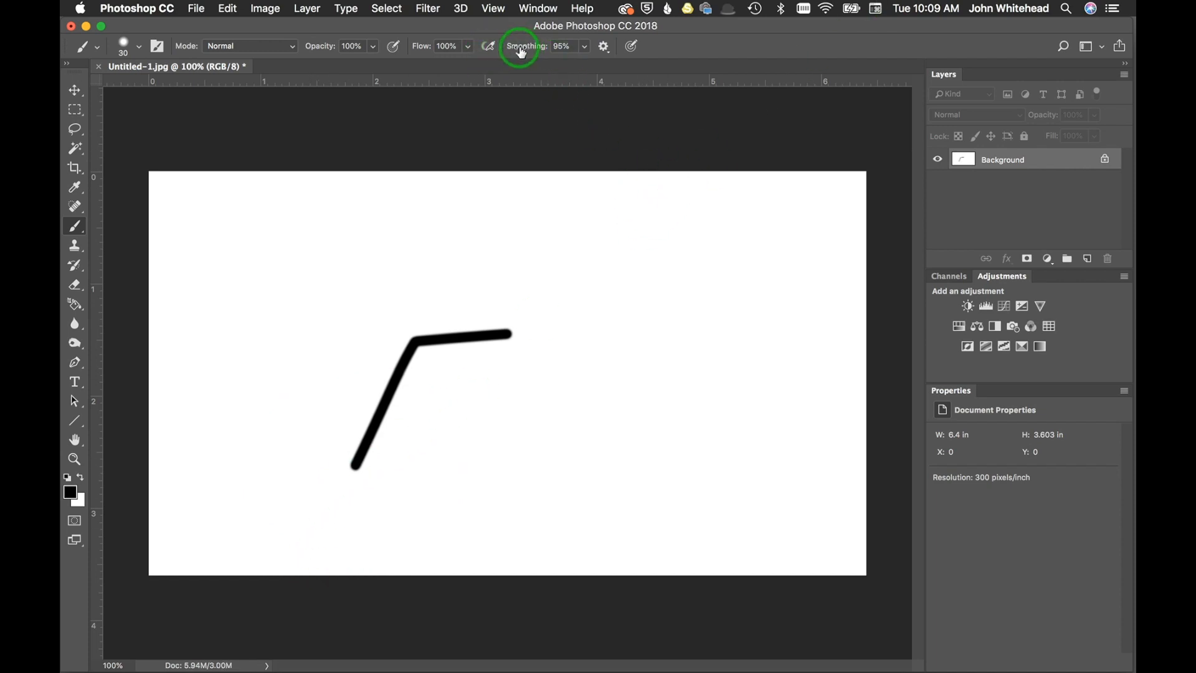
Turn off Pulled String Mode and, with Stroke Catch-up on, paint a long, nearly horizontal stroke above the angled one.
left_click(604, 47)
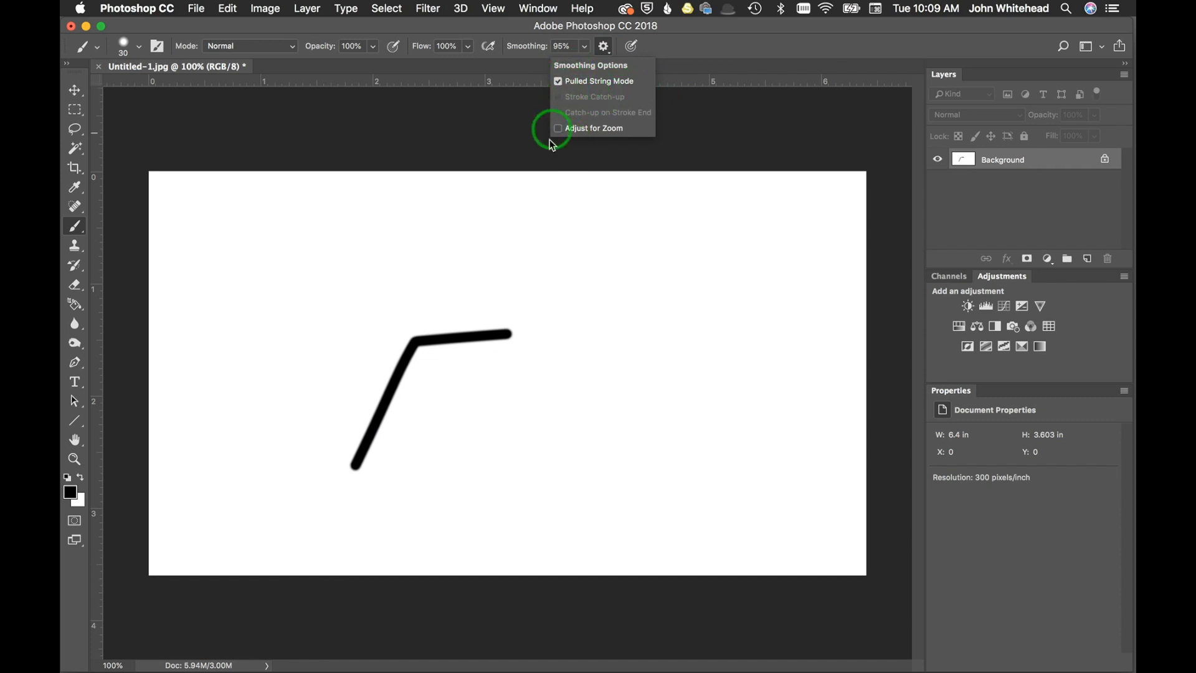
left_click(559, 82)
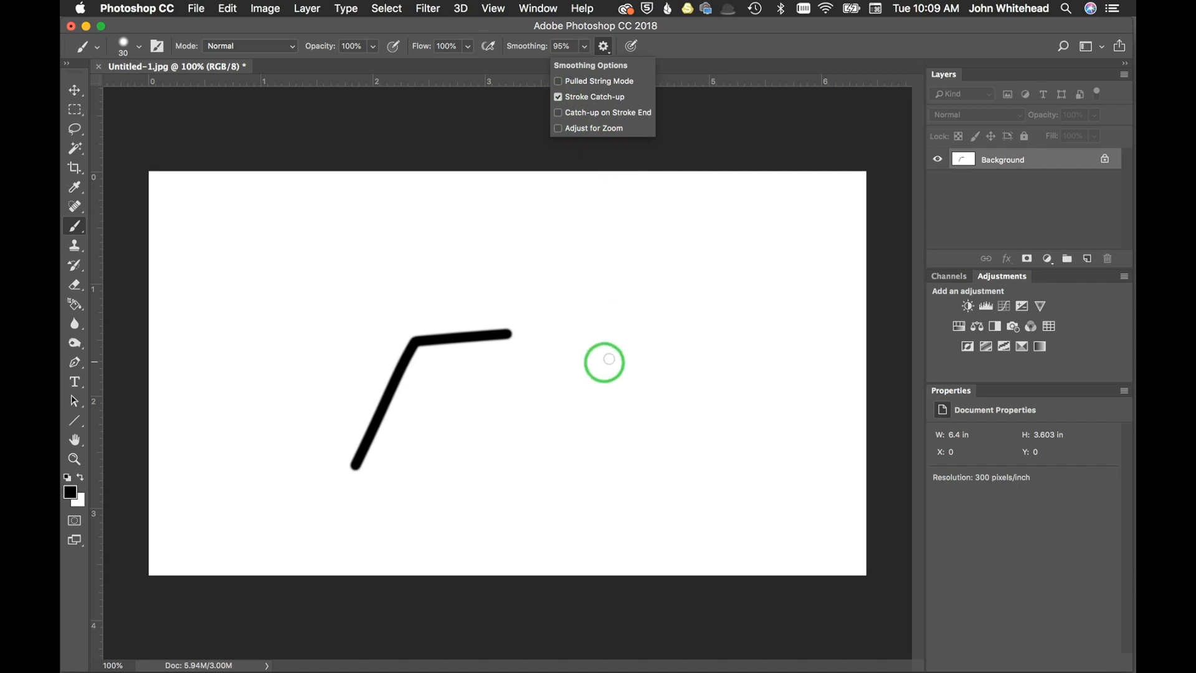
left_click(680, 239)
left_click_drag(678, 240, 548, 251)
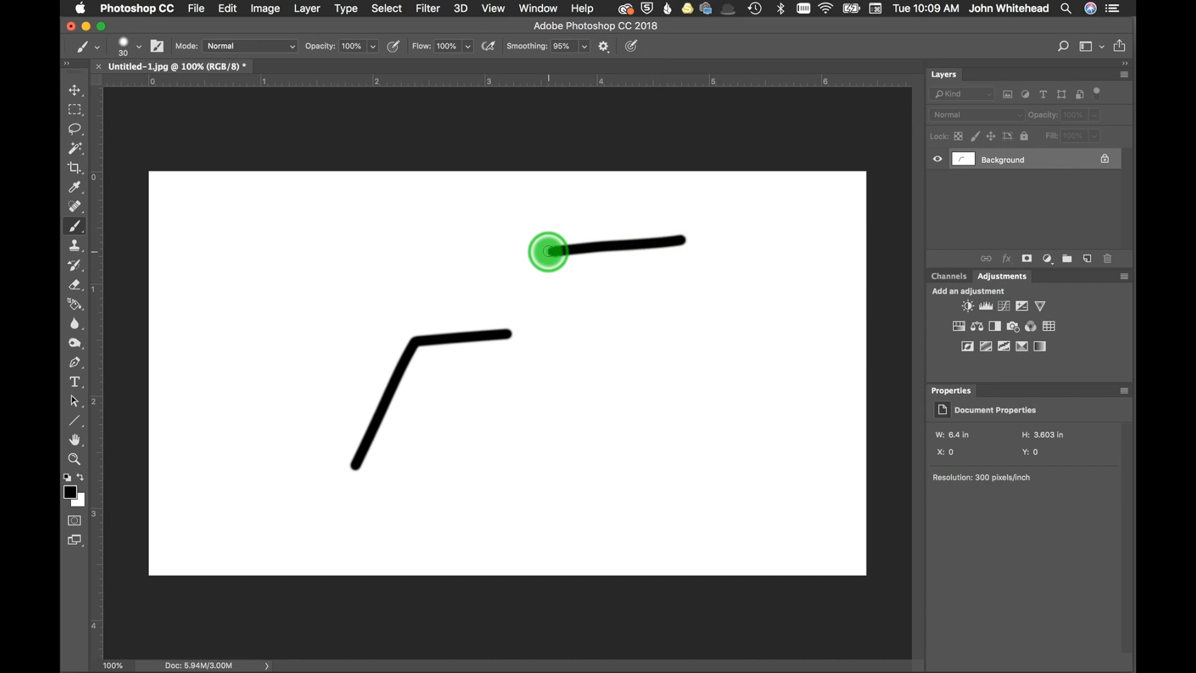
left_click_drag(548, 251, 414, 266)
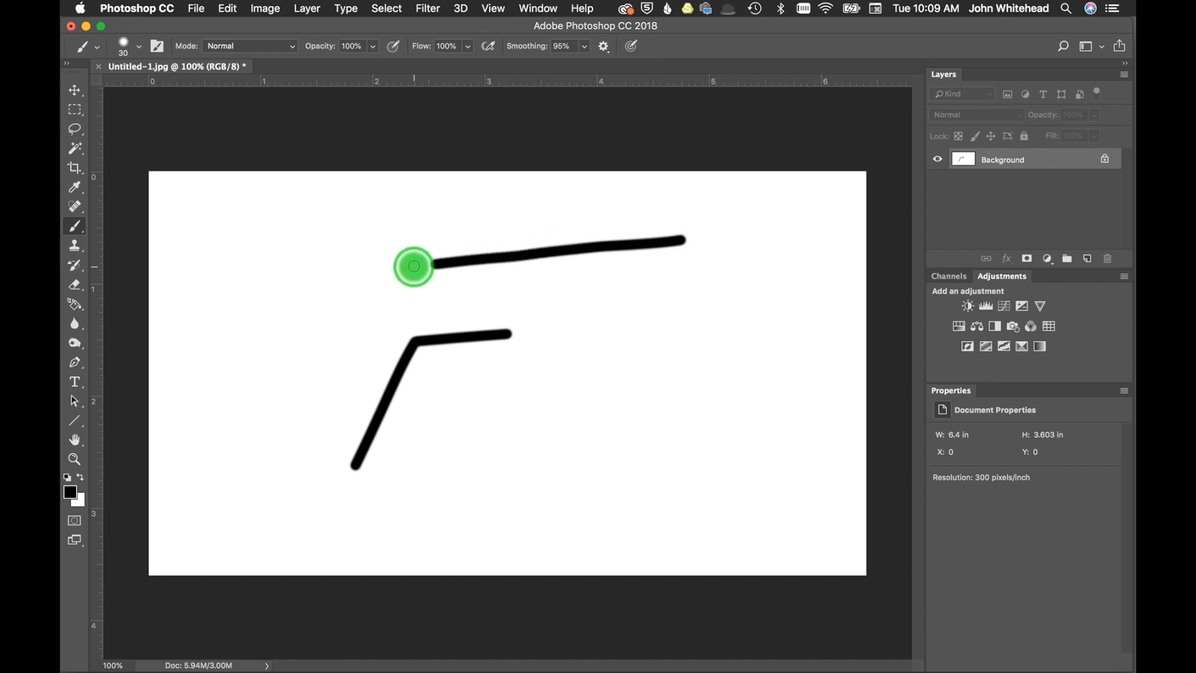
left_click_drag(414, 266, 307, 276)
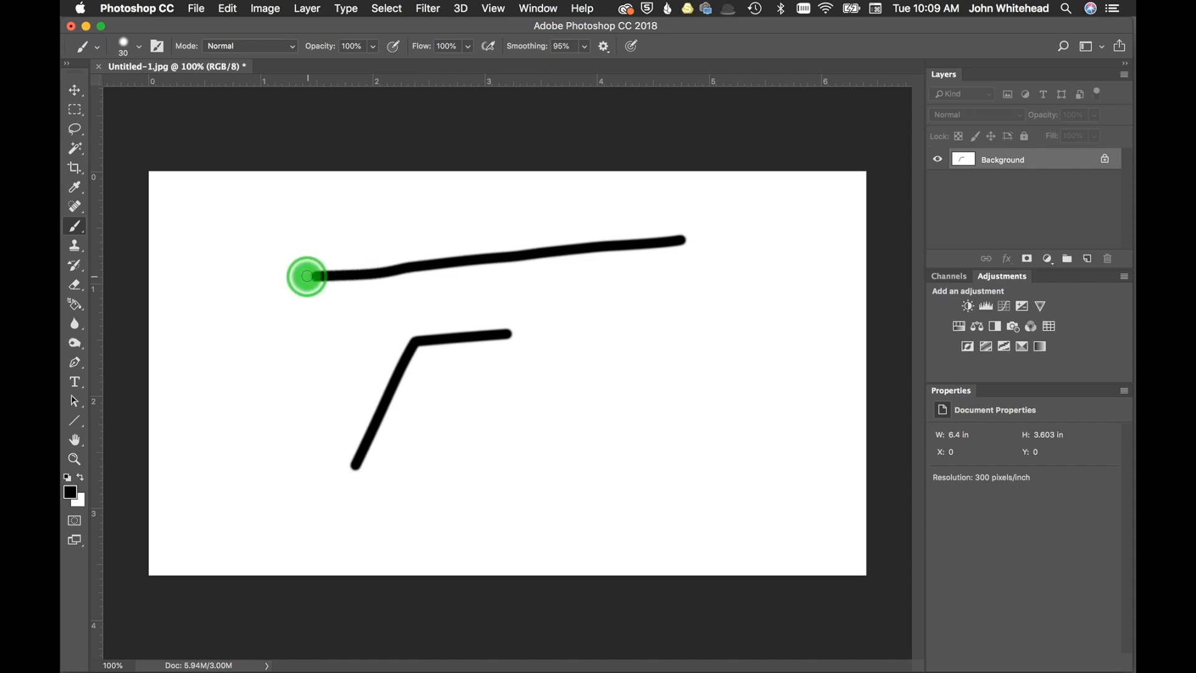
left_click_drag(307, 276, 307, 274)
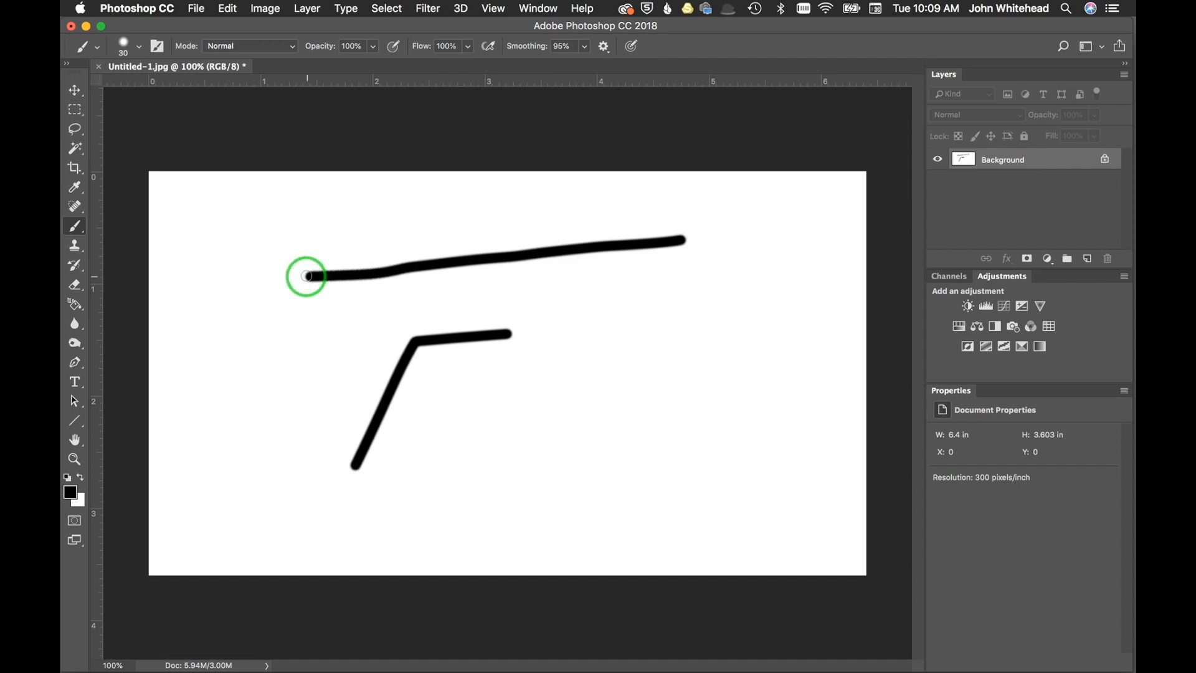
Turn off Stroke Catch-up and paint a stroke along the canvas's upper part that bends down at its left end and returns rightward.
left_click(603, 46)
left_click(557, 97)
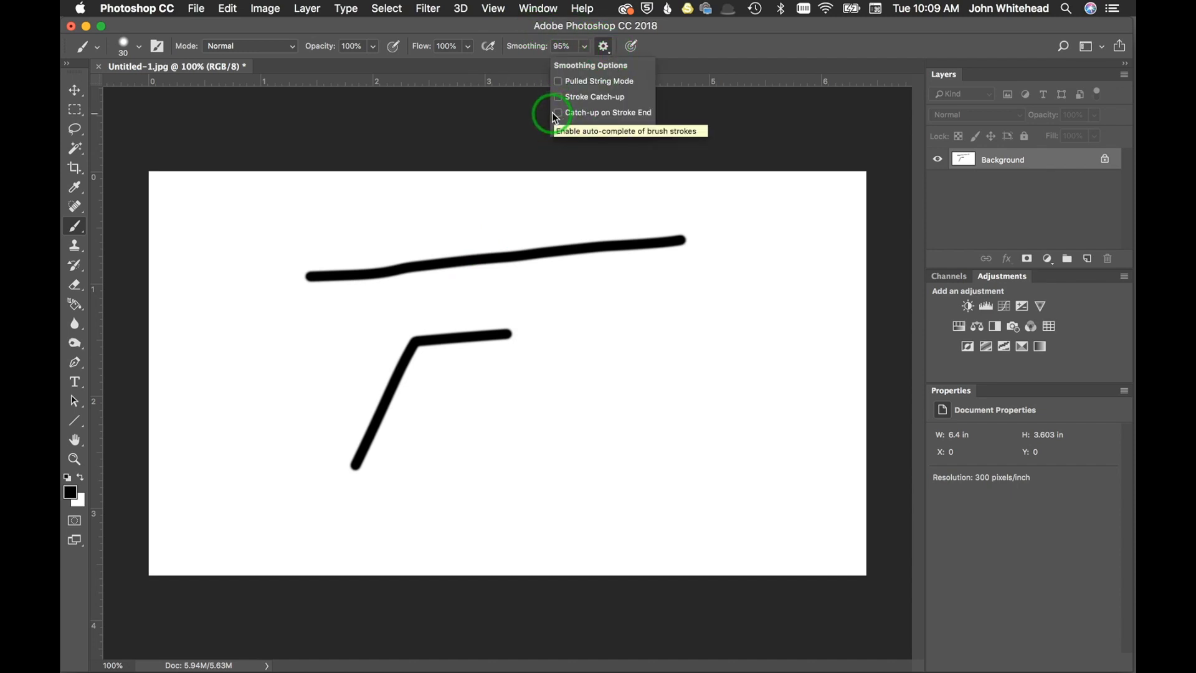
left_click(554, 114)
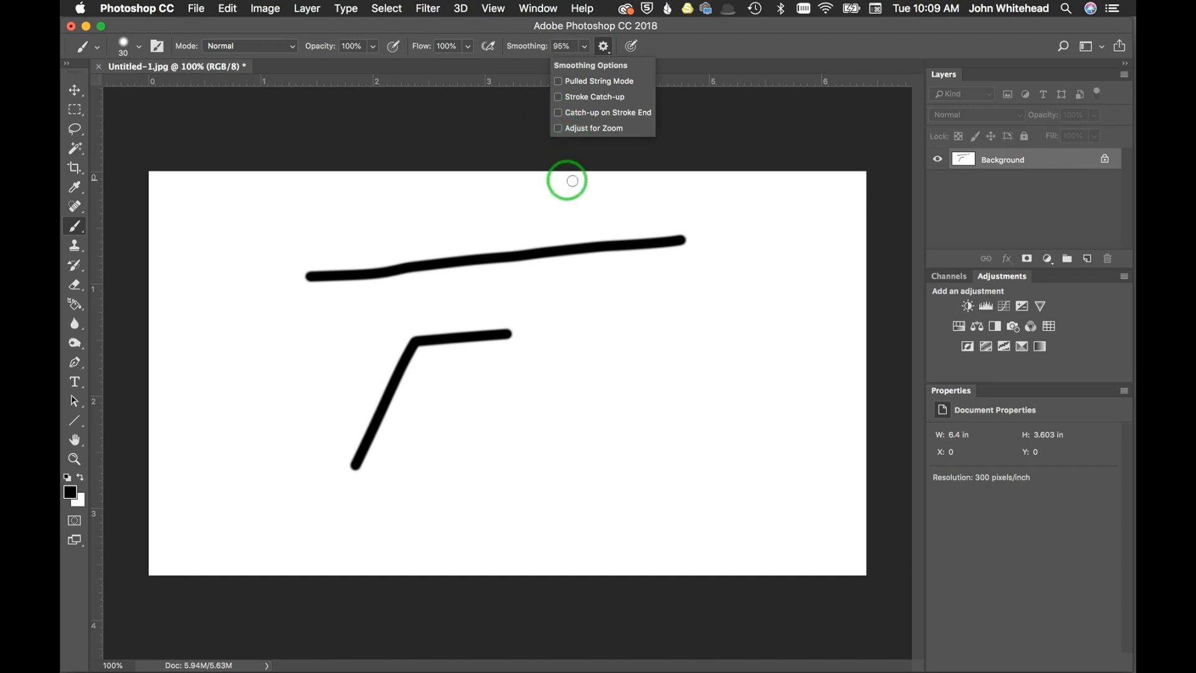
left_click_drag(626, 208, 438, 218)
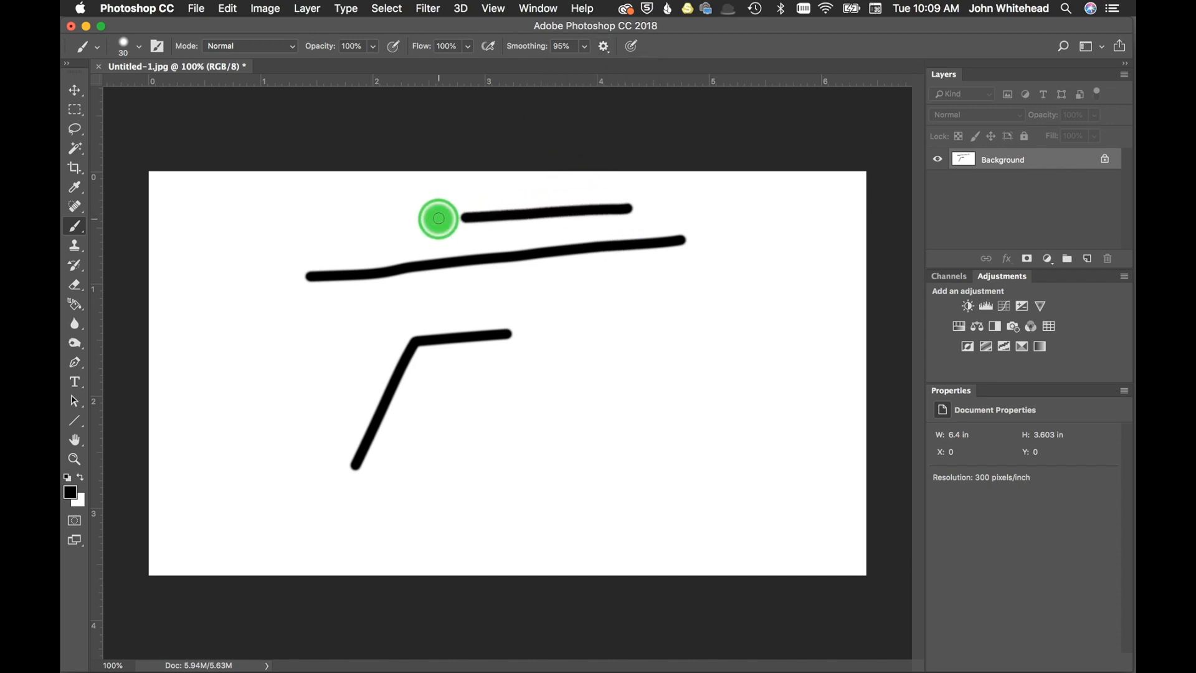
left_click_drag(439, 218, 251, 232)
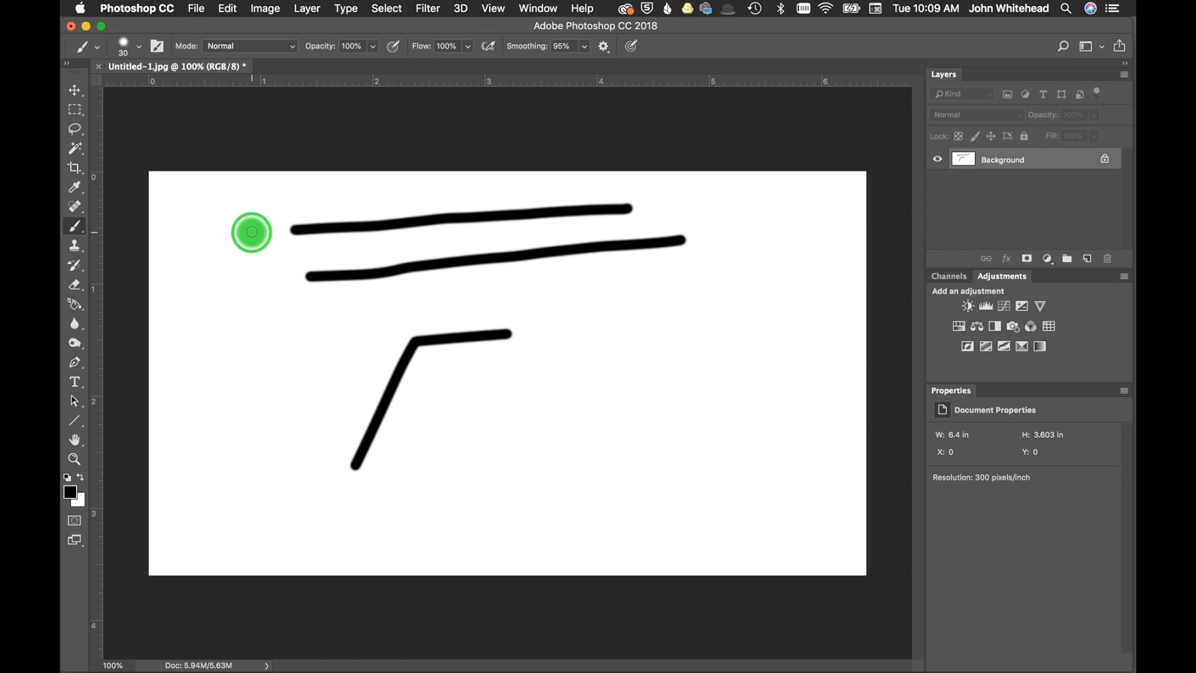
mouse_move(252, 232)
left_mouse_down()
mouse_move(238, 328)
mouse_move(344, 329)
left_mouse_up()
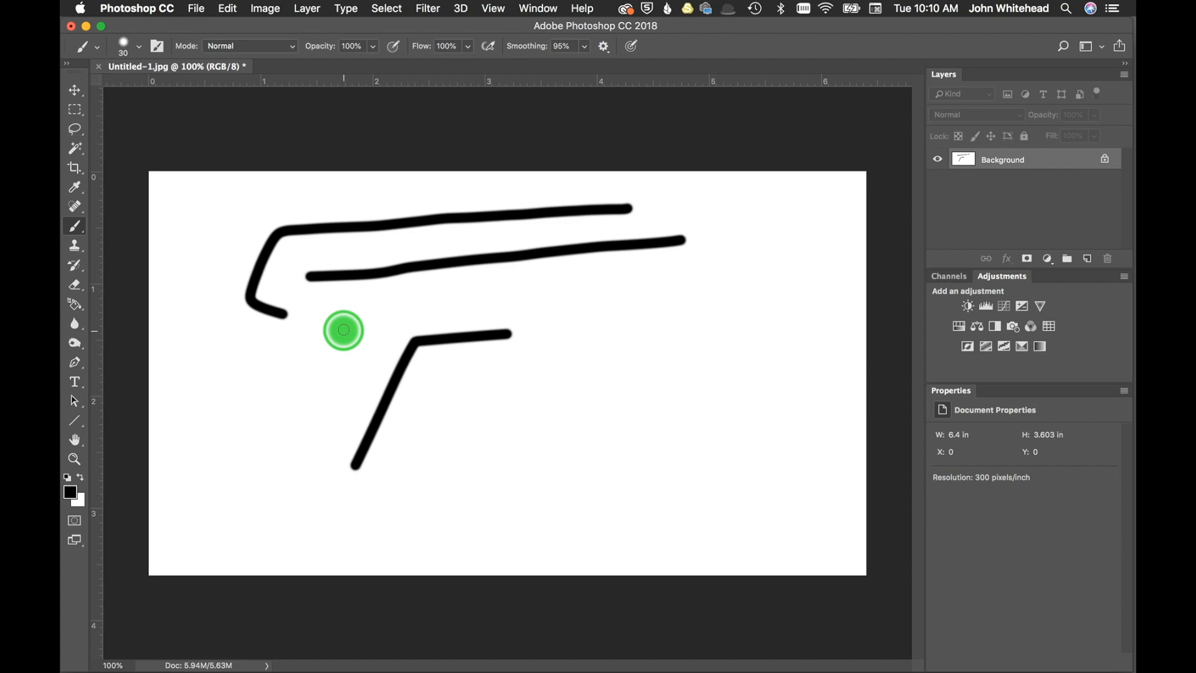
mouse_move(343, 329)
left_mouse_down()
mouse_move(590, 293)
mouse_move(614, 381)
mouse_move(568, 413)
mouse_move(525, 403)
mouse_move(533, 347)
mouse_move(560, 330)
mouse_move(587, 358)
mouse_move(580, 391)
mouse_move(549, 379)
mouse_move(563, 366)
mouse_move(565, 376)
left_mouse_up()
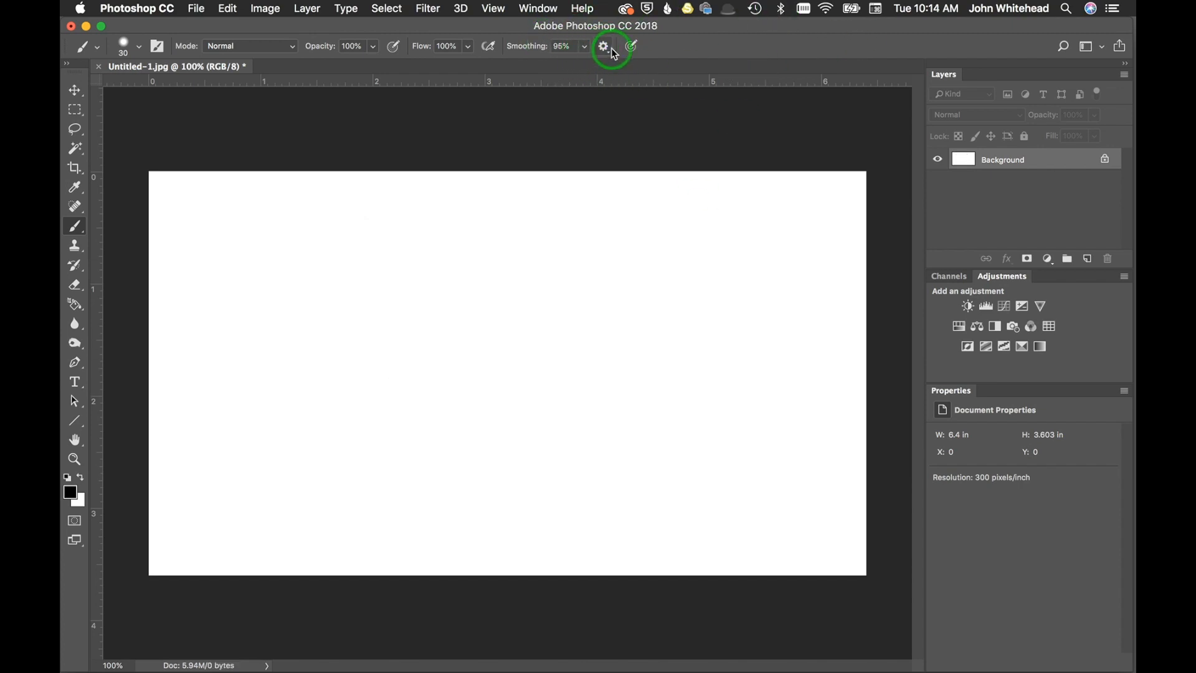
Enable Adjust for Zoom in the smoothing options, and zoom the canvas to 300%, out to 66.7% and back to 100%.
left_click(603, 46)
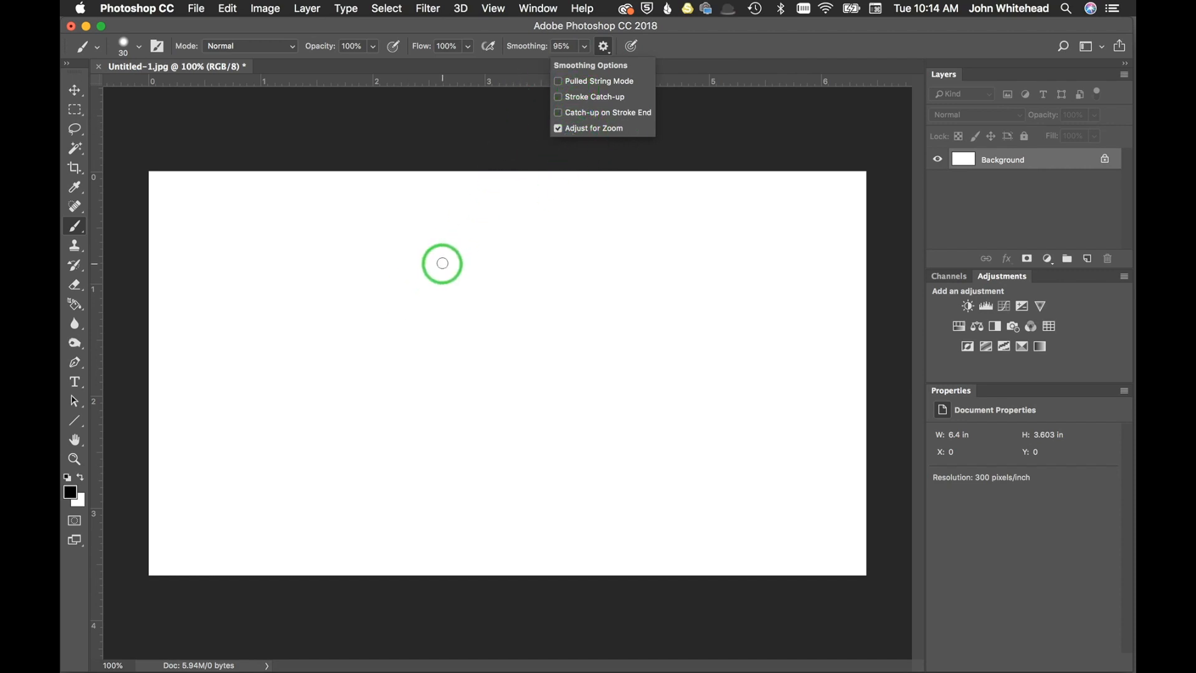
key("super+equal")
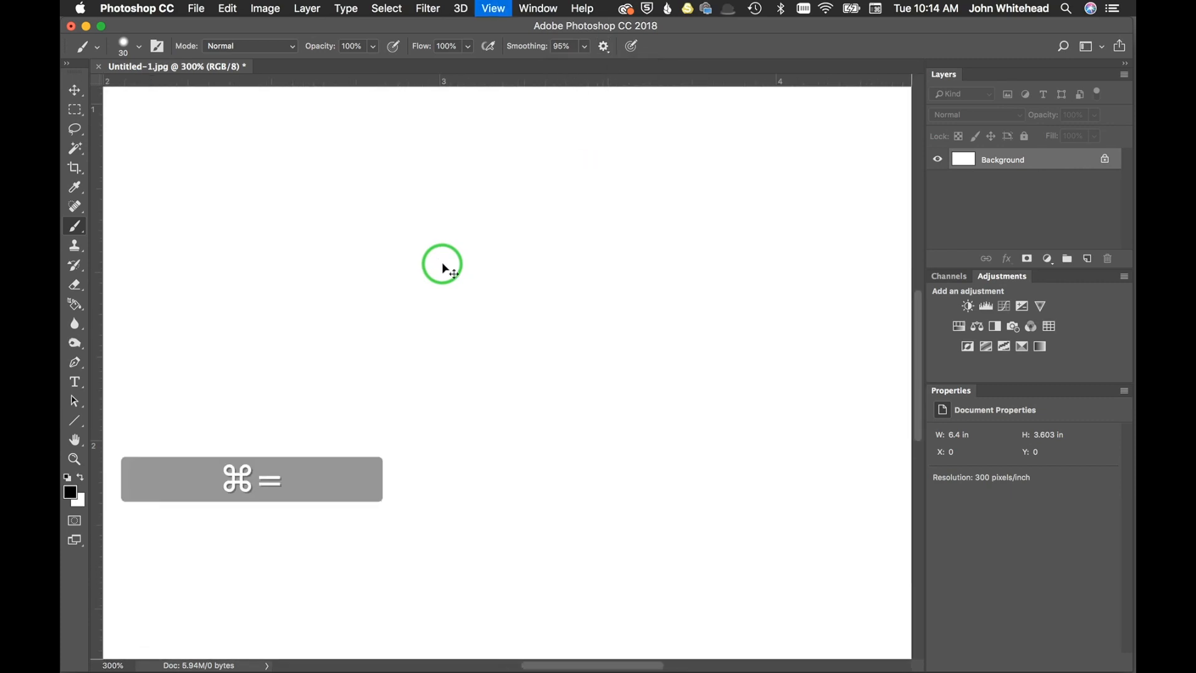
key("super+minus")
key("super+minus")
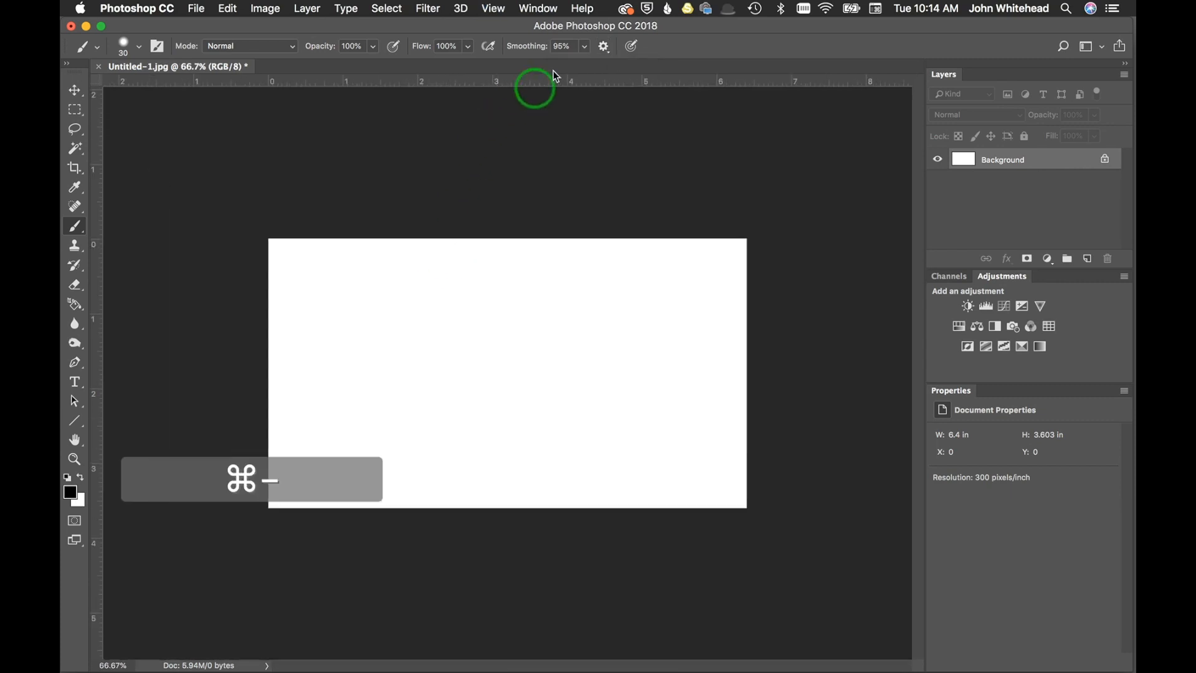
left_click(604, 46)
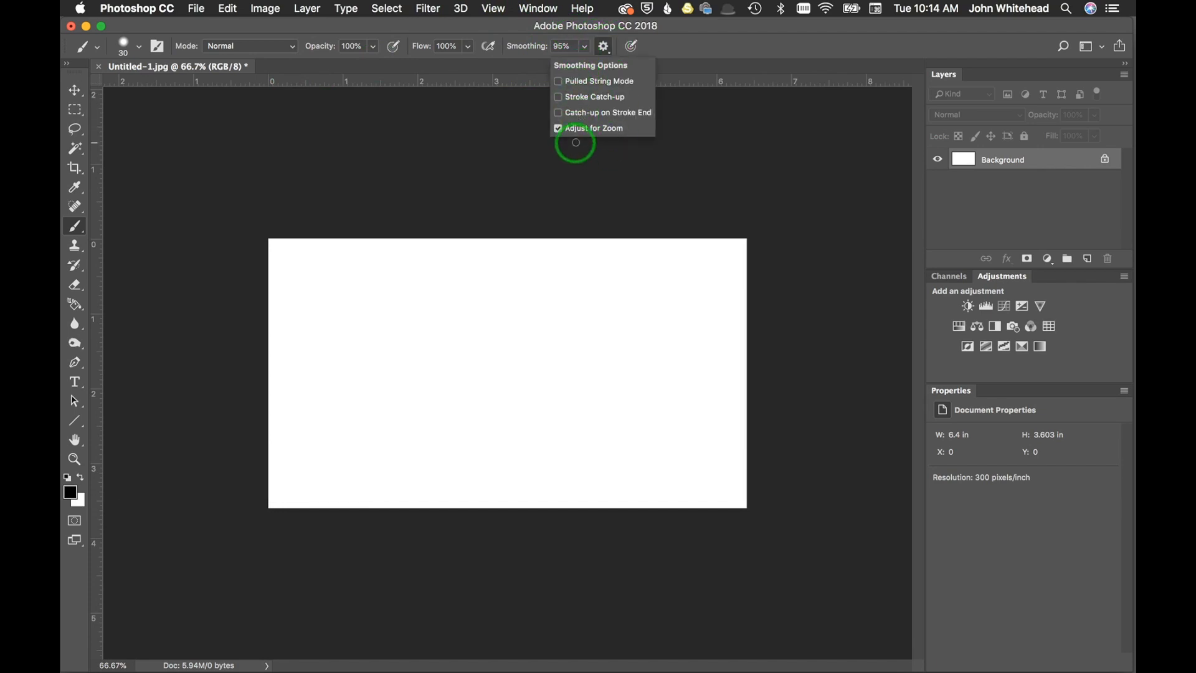
key("super+equal")
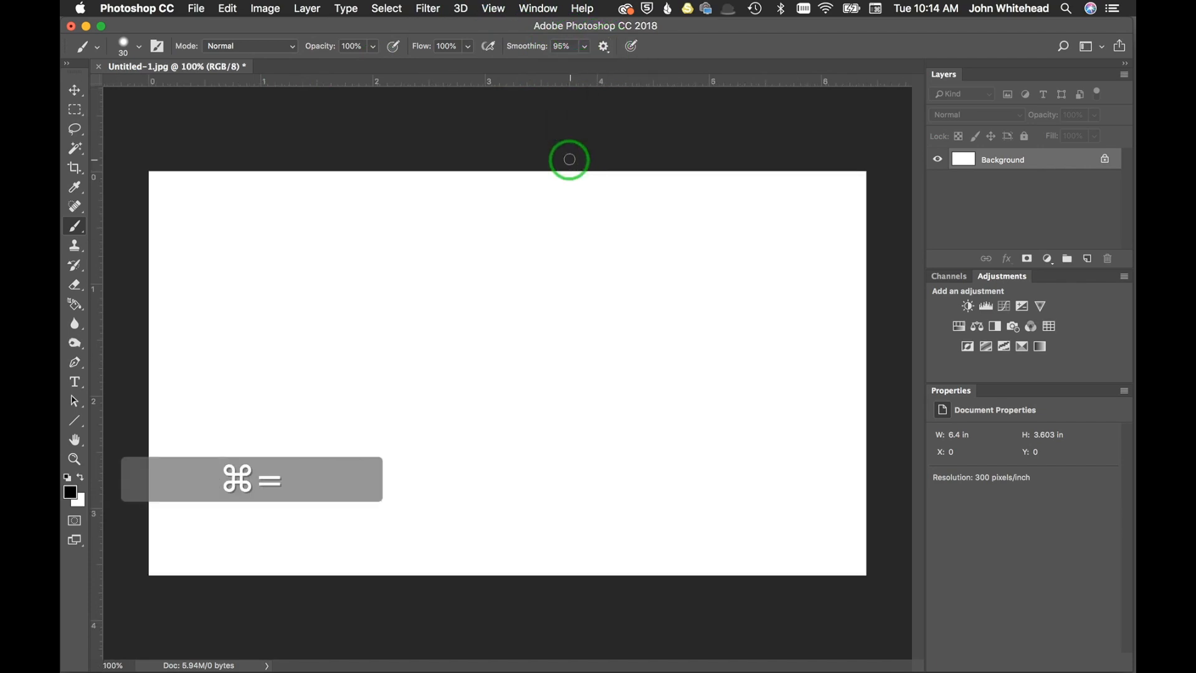